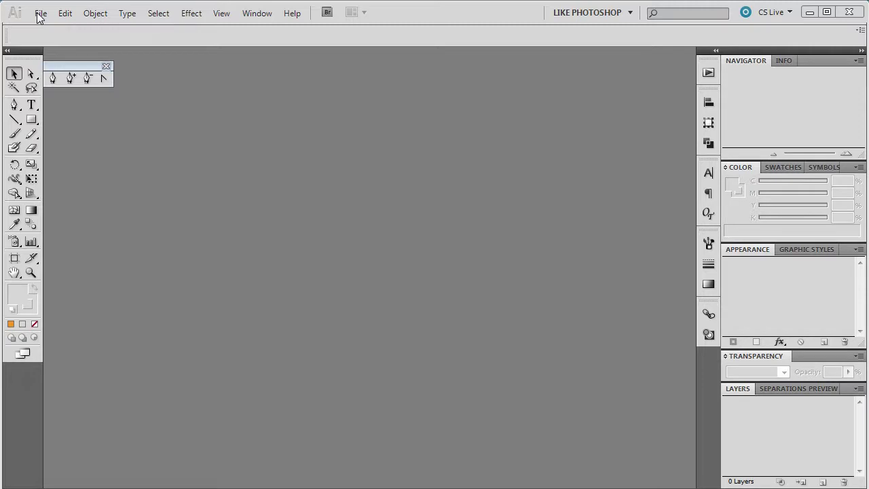
- Open the File menu on the empty LIKE PHOTOSHOP workspace
{"action": "left_click", "coordinate": [39, 14]}
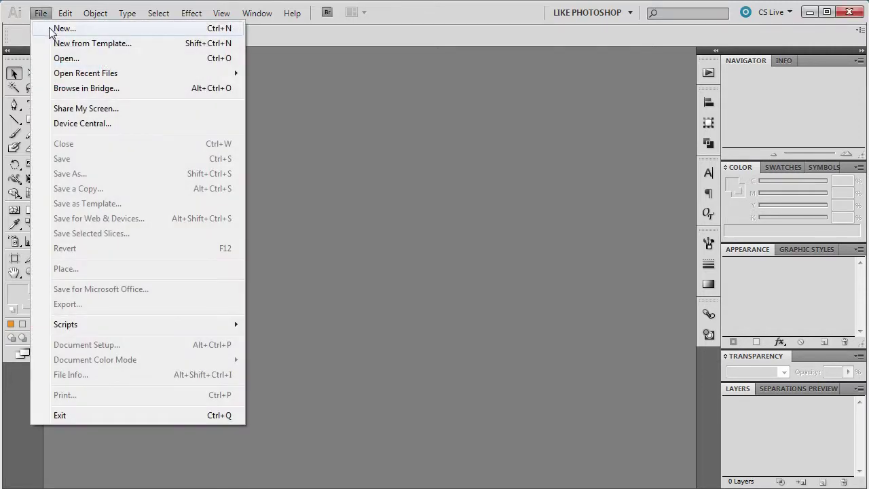
- Create a new Letter-size Print document (612 × 792 pt) named Untitled-1
{"action": "left_click", "coordinate": [48, 28]}
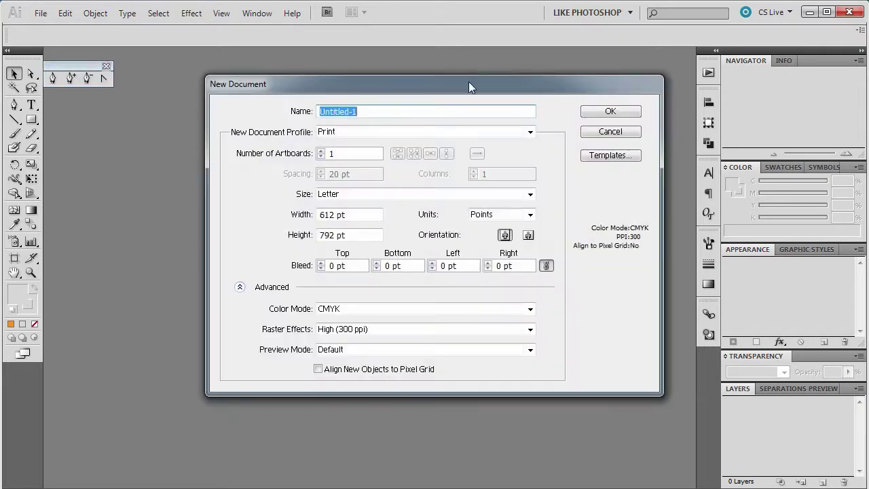
{"action": "left_click", "coordinate": [583, 113]}
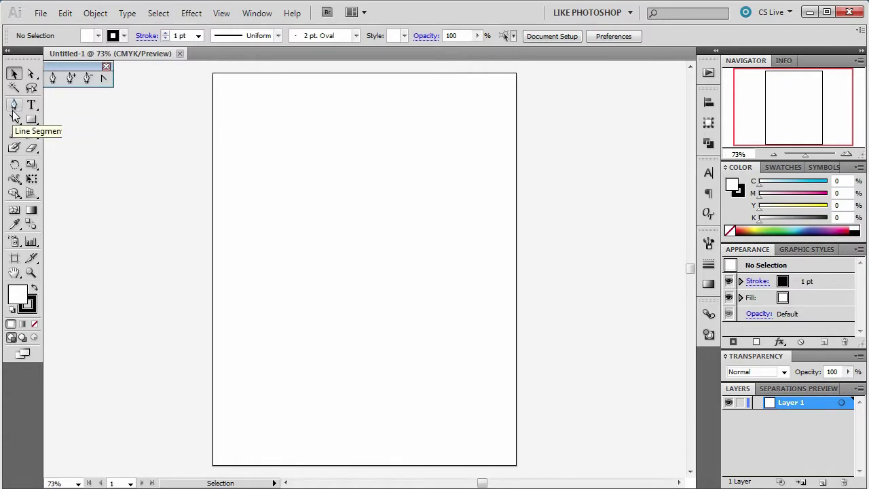
- Draw an open U-shaped curved path with the Pen, leaving its two top ends unjoined
{"action": "left_click", "coordinate": [14, 106]}
{"action": "left_click", "coordinate": [301, 150]}
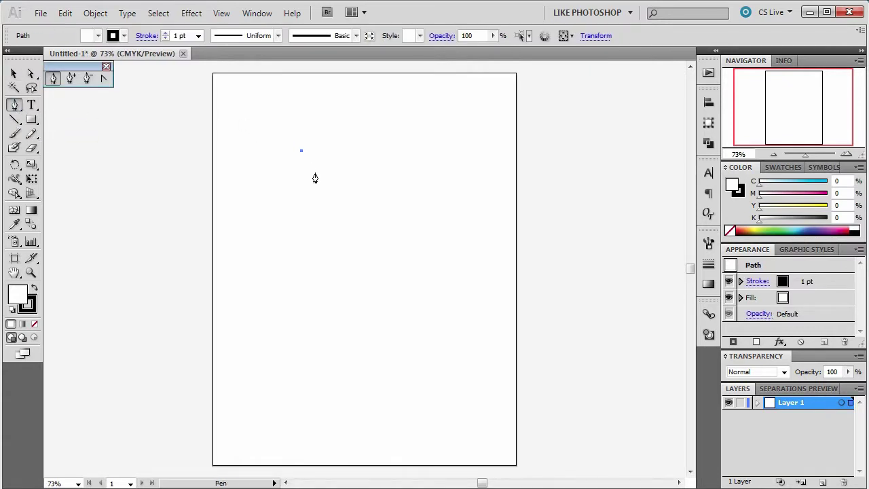
{"action": "left_click_drag", "start_coordinate": [320, 184], "coordinate": [333, 256]}
{"action": "left_click_drag", "start_coordinate": [412, 222], "coordinate": [418, 211]}
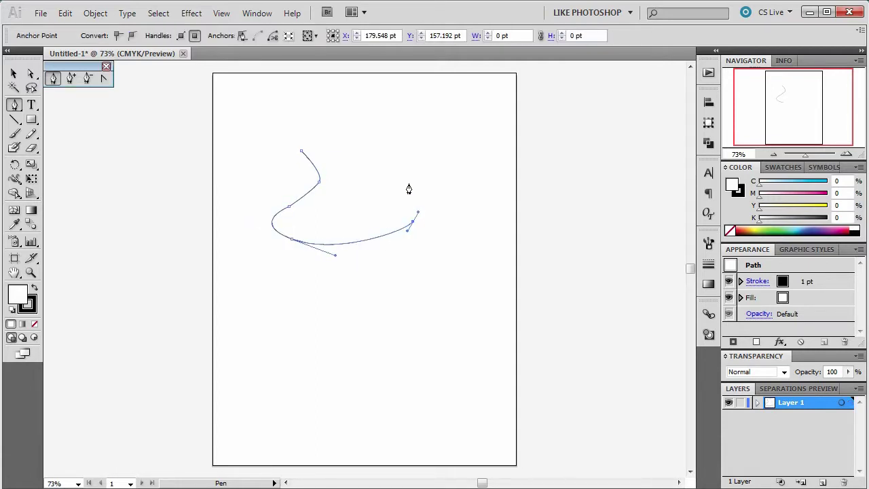
{"action": "left_click_drag", "start_coordinate": [406, 181], "coordinate": [398, 169]}
{"action": "left_click_drag", "start_coordinate": [368, 143], "coordinate": [371, 135]}
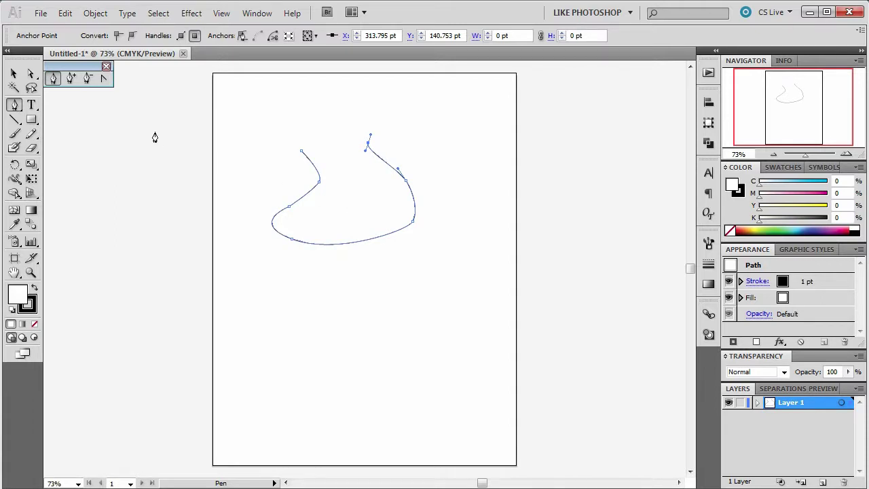
- Select the U-shaped path and fill it with an orange swatch
{"action": "left_click", "coordinate": [14, 74]}
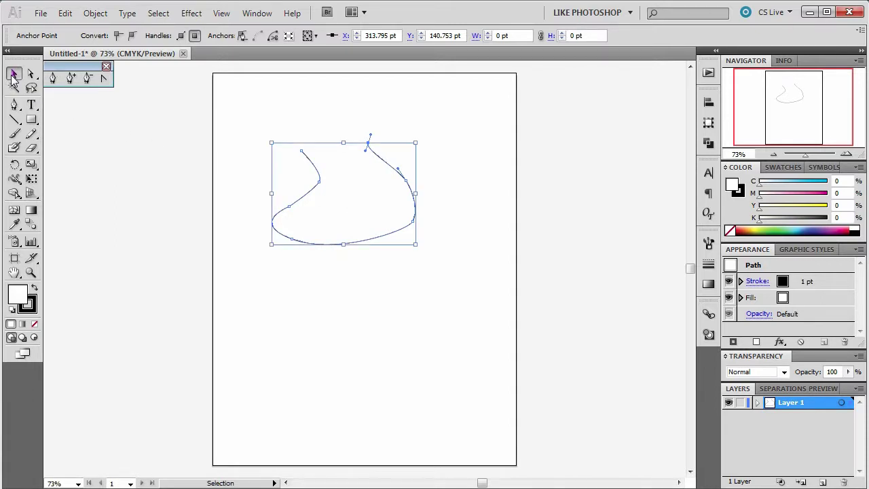
{"action": "left_click", "coordinate": [311, 209]}
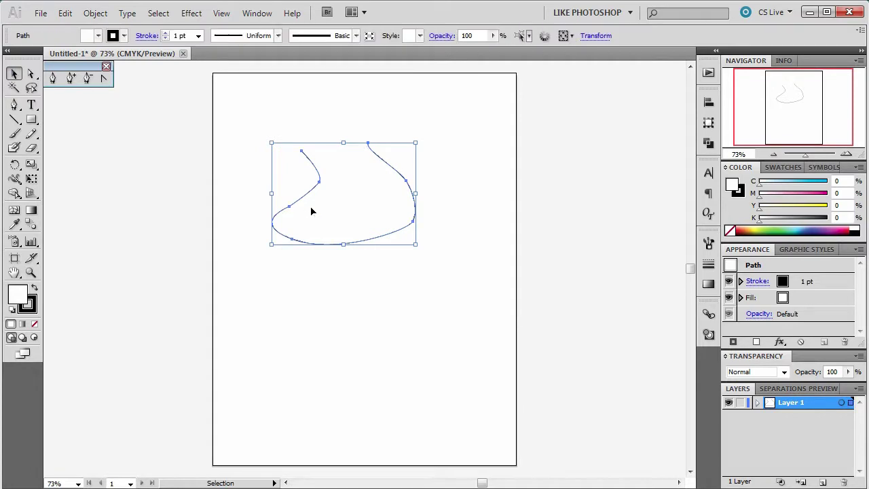
{"action": "left_click", "coordinate": [110, 36]}
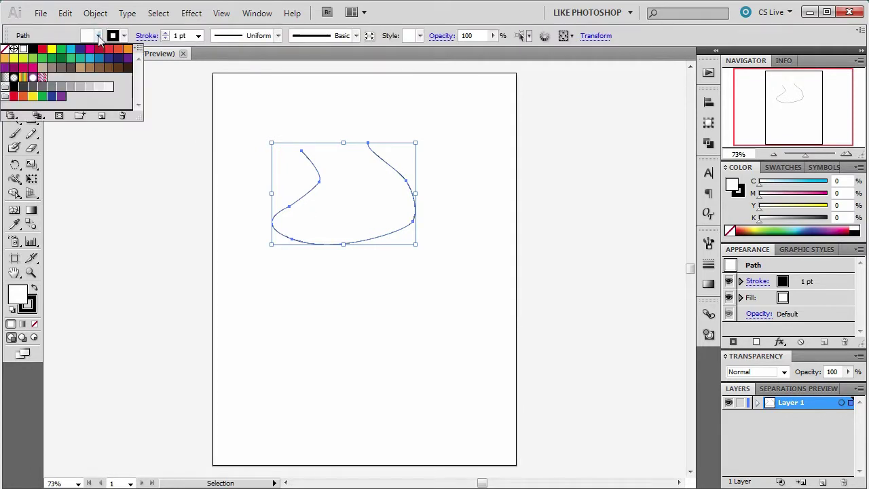
{"action": "left_click", "coordinate": [128, 51]}
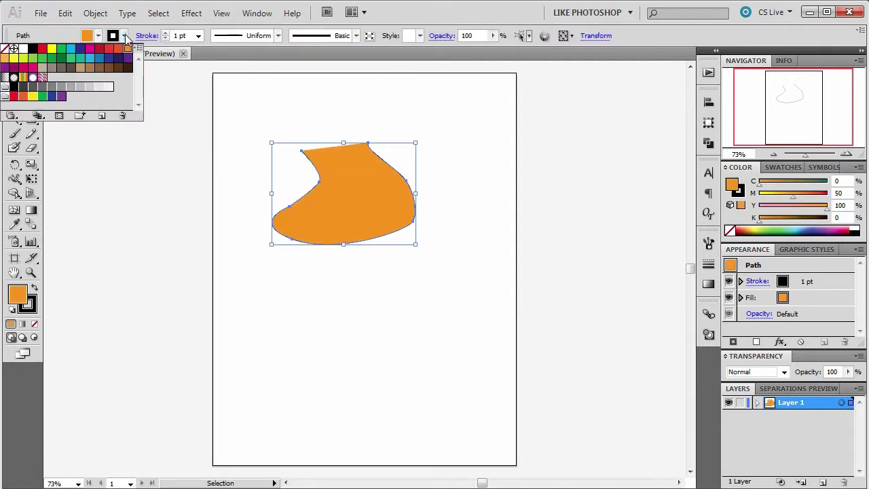
- Raise the path's black stroke weight to 6 pt and deselect it
{"action": "left_click", "coordinate": [165, 33]}
{"action": "left_click", "coordinate": [165, 33]}
{"action": "left_click", "coordinate": [165, 32]}
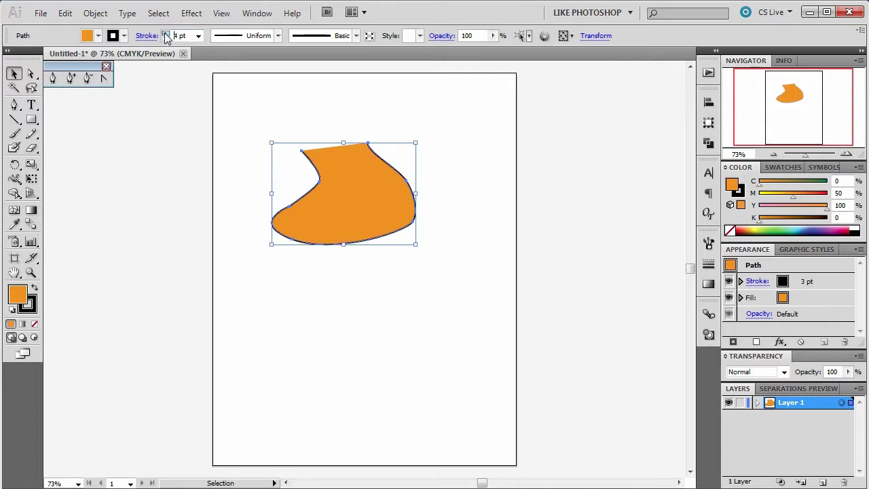
{"action": "left_click", "coordinate": [165, 33]}
{"action": "left_click", "coordinate": [166, 32]}
{"action": "left_click", "coordinate": [167, 116]}
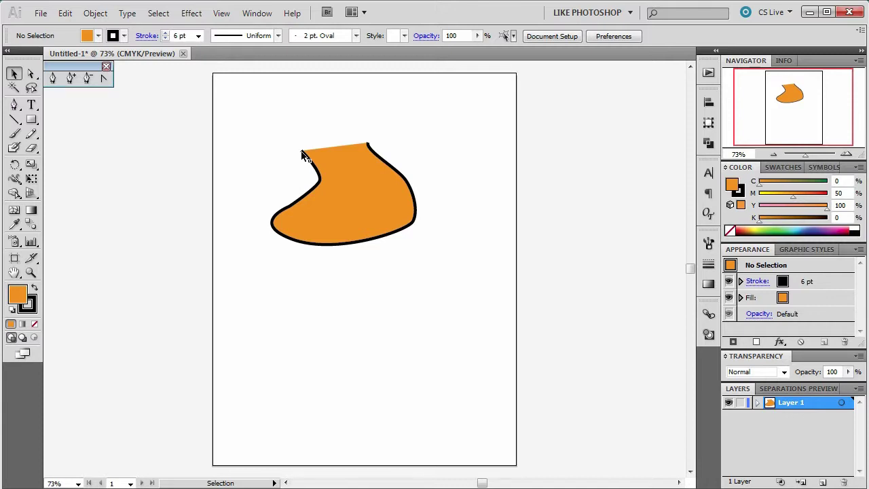
{"action": "left_click", "coordinate": [31, 75]}
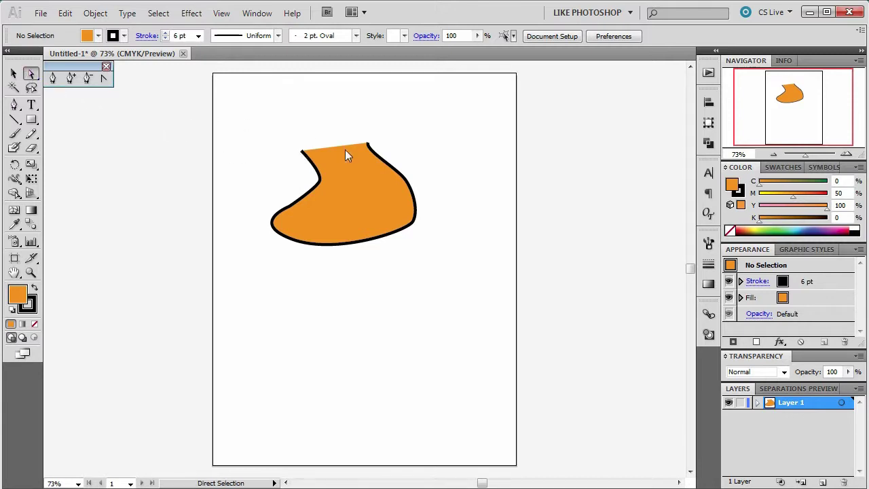
{"action": "left_click", "coordinate": [14, 75]}
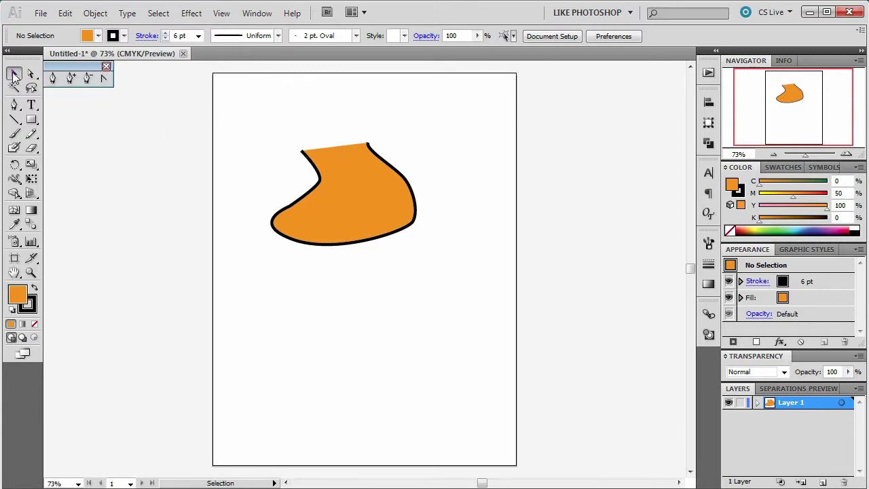
{"action": "left_click", "coordinate": [309, 163]}
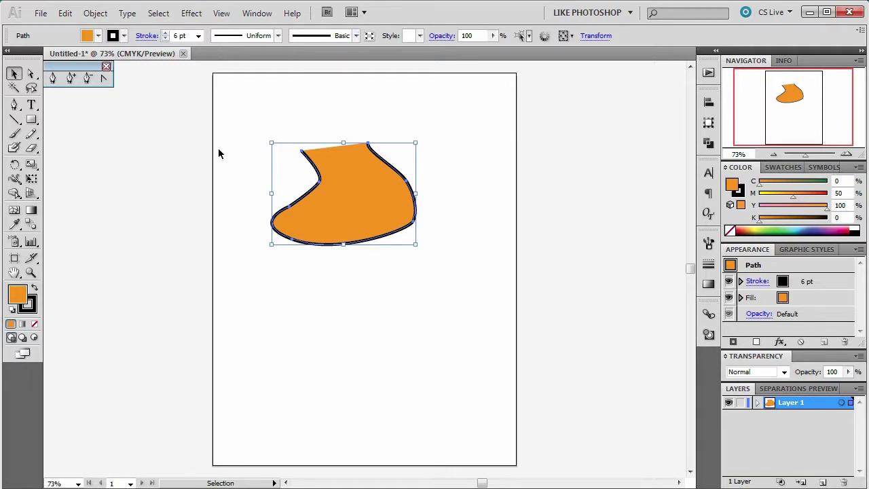
{"action": "left_click", "coordinate": [31, 73]}
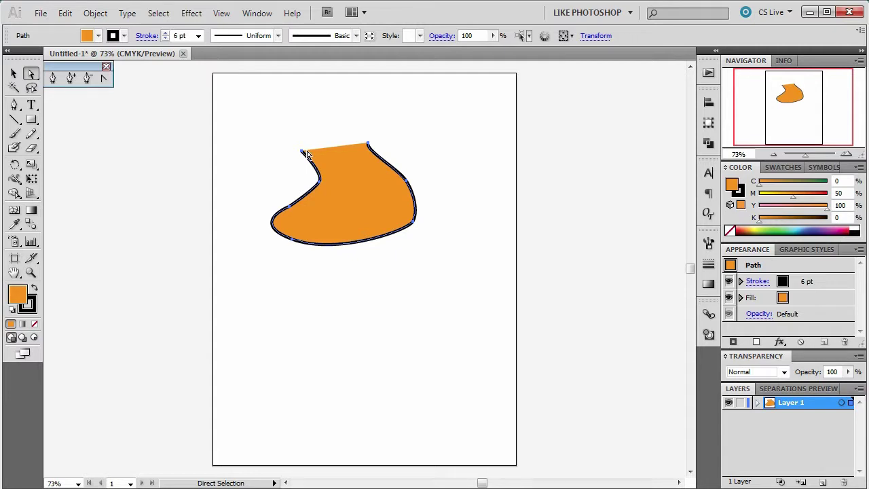
{"action": "left_click", "coordinate": [303, 153]}
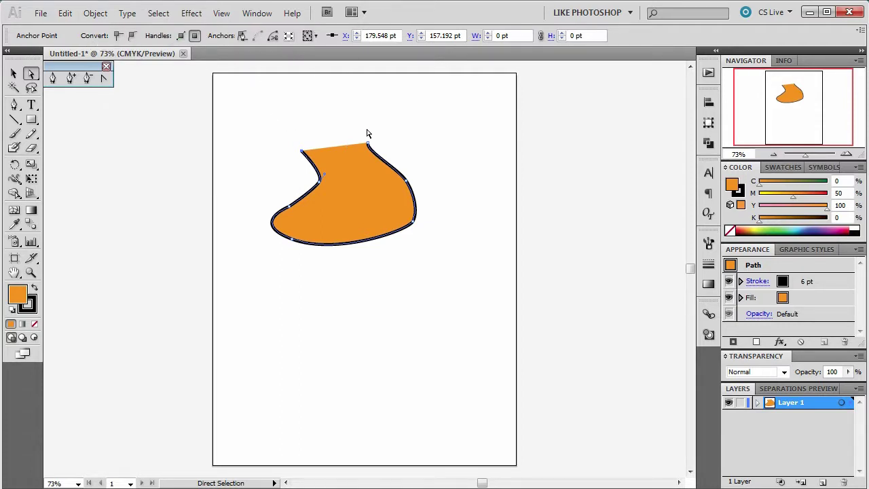
{"action": "left_click", "coordinate": [409, 188]}
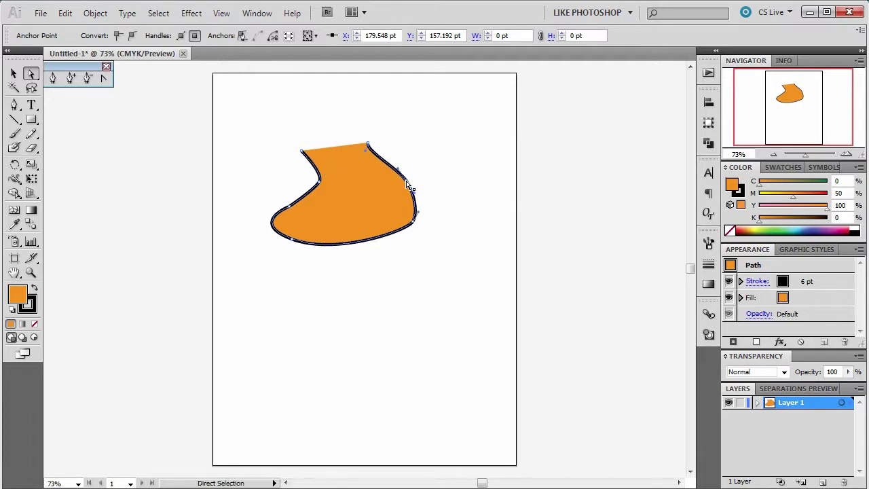
{"action": "left_click", "coordinate": [414, 227]}
{"action": "left_click", "coordinate": [301, 151]}
{"action": "key", "text": "ctrl"}
{"action": "left_click", "coordinate": [368, 147], "text": "ctrl"}
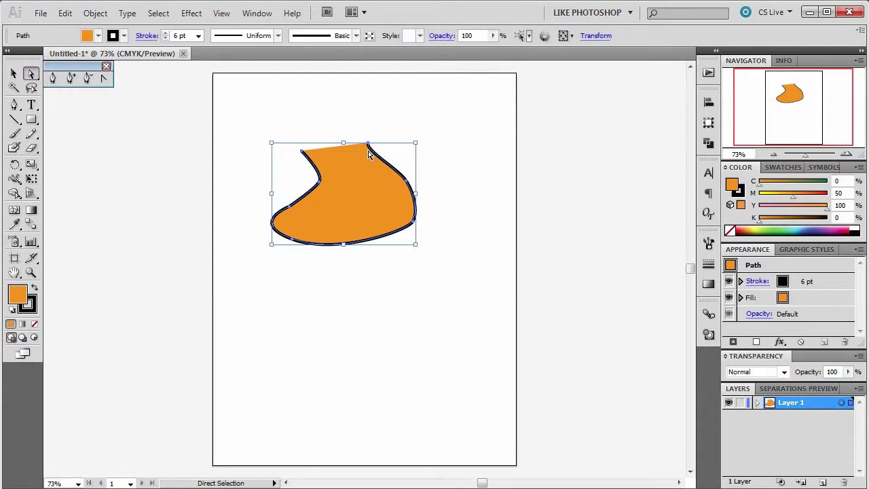
{"action": "left_click", "coordinate": [380, 131]}
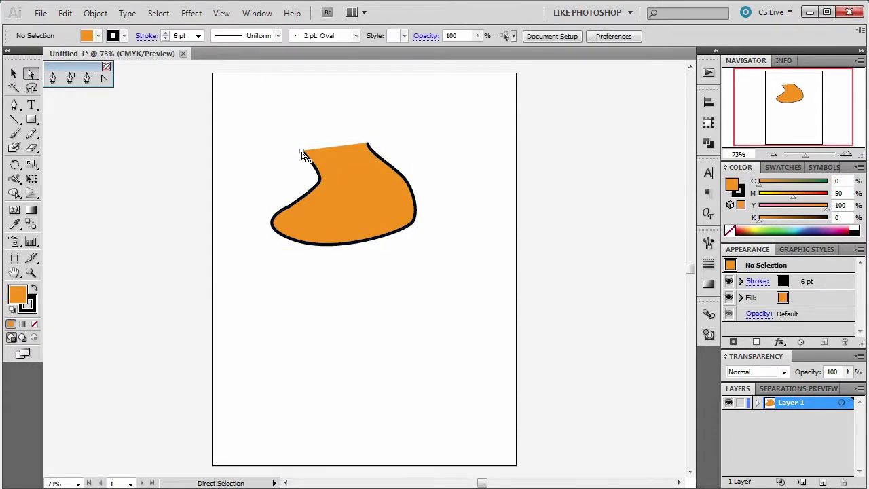
{"action": "left_click", "coordinate": [304, 152]}
{"action": "left_click", "coordinate": [367, 145]}
- Join the path's two top end points with Connect Selected End Points
{"action": "left_click", "coordinate": [368, 146], "text": "ctrl"}
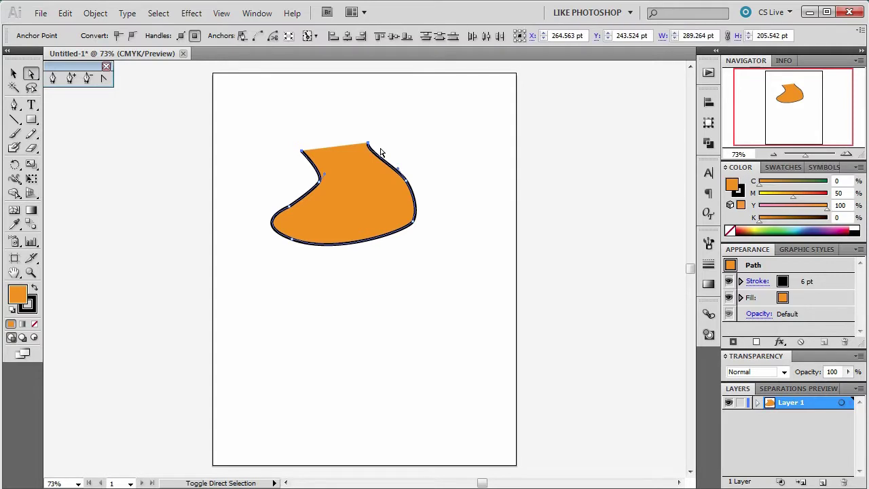
{"action": "left_click", "coordinate": [257, 38]}
{"action": "left_click", "coordinate": [14, 118]}
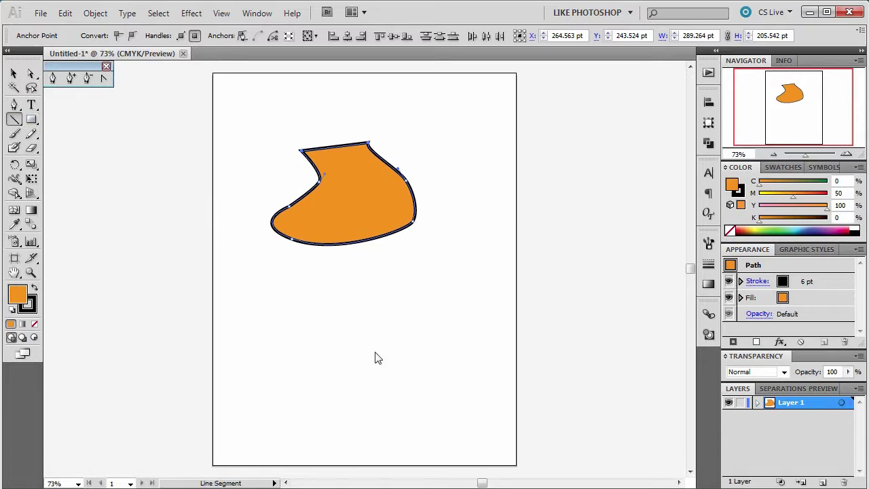
- Draw a closed orange teardrop with a 6 pt black outline below the first shape
{"action": "left_click", "coordinate": [335, 316]}
{"action": "left_click", "coordinate": [490, 250]}
{"action": "left_click", "coordinate": [14, 105]}
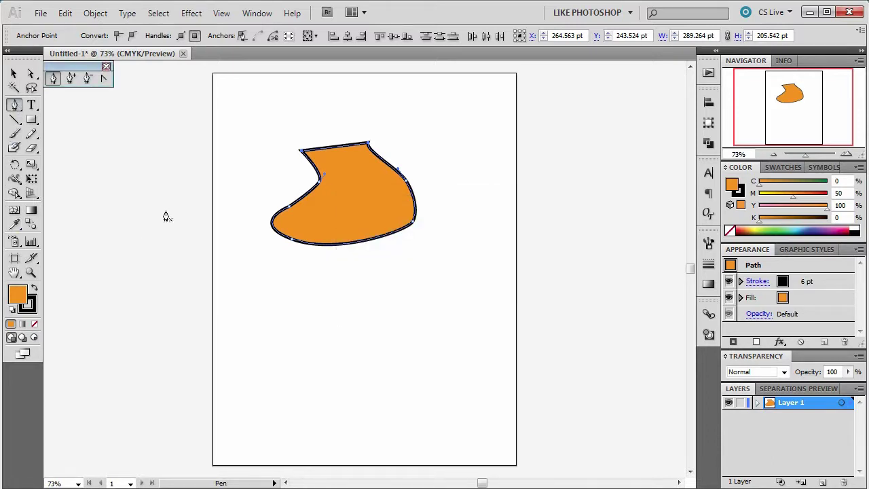
{"action": "left_click", "coordinate": [305, 311]}
{"action": "left_click_drag", "start_coordinate": [290, 358], "coordinate": [349, 341]}
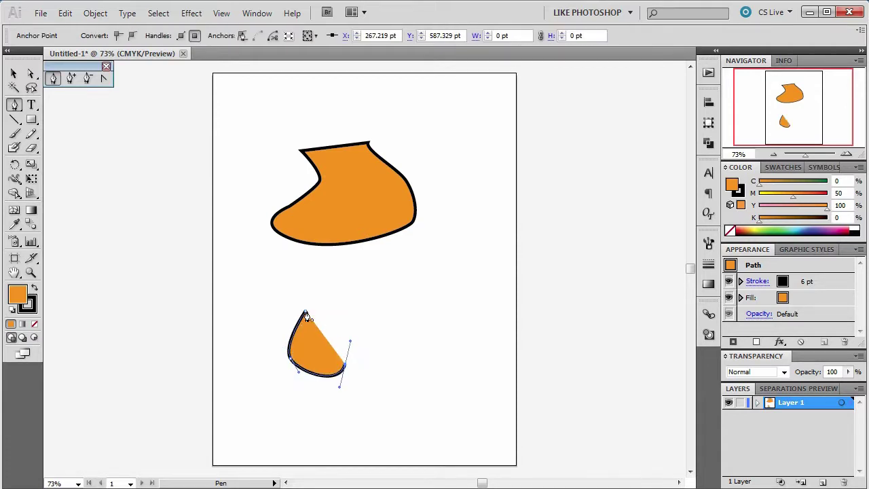
{"action": "left_click", "coordinate": [306, 312]}
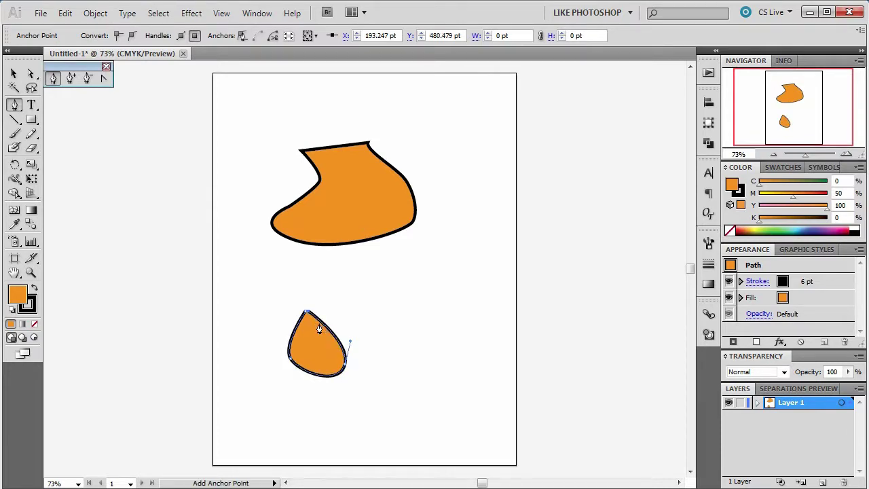
{"action": "key", "text": "v"}
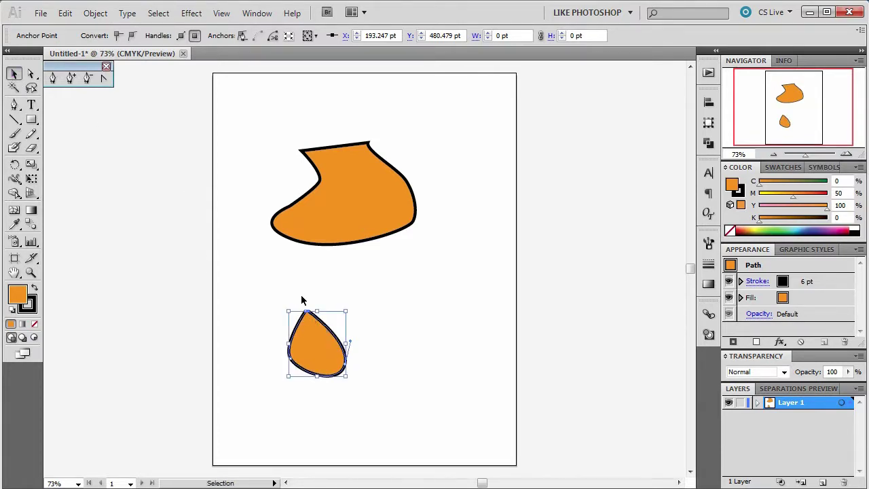
{"action": "left_click", "coordinate": [248, 299]}
- Nudge the teardrop's top anchor slightly left so its tip forms a single point
{"action": "left_click", "coordinate": [30, 272]}
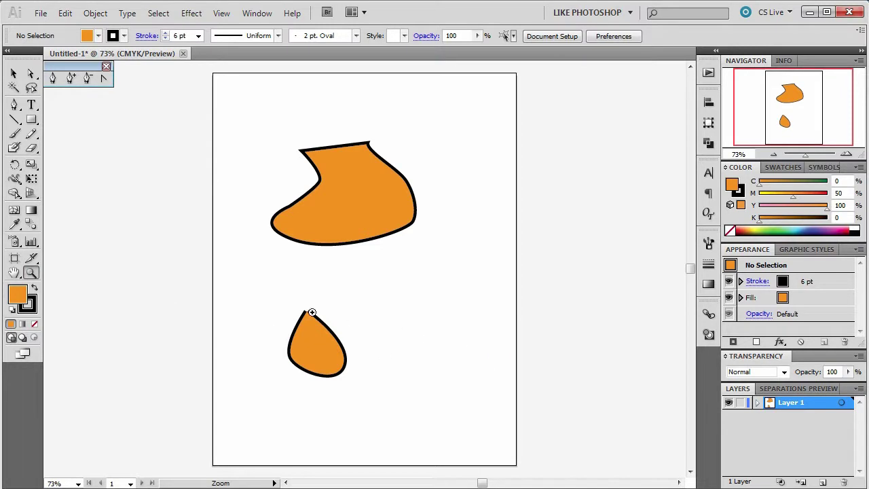
{"action": "left_click_drag", "start_coordinate": [288, 303], "coordinate": [336, 326]}
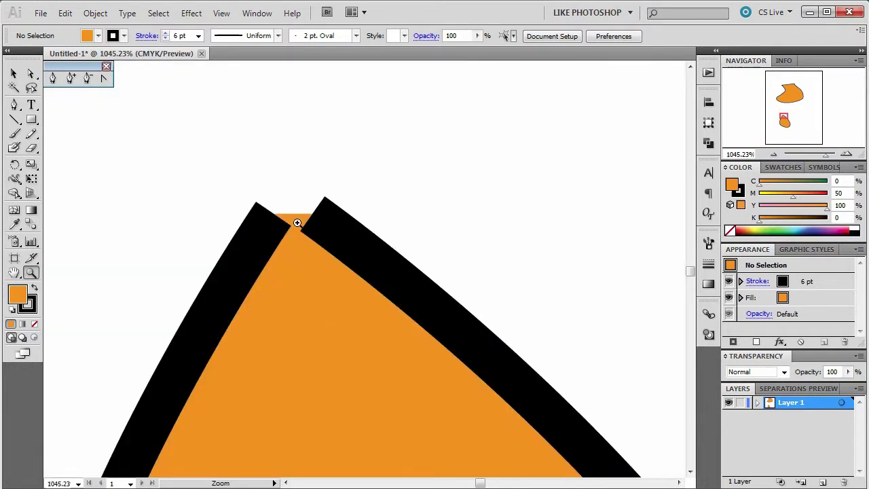
{"action": "left_click", "coordinate": [305, 258], "text": "alt"}
{"action": "left_click", "coordinate": [319, 268], "text": "alt"}
{"action": "left_click", "coordinate": [349, 286], "text": "alt"}
{"action": "left_click", "coordinate": [349, 285], "text": "alt"}
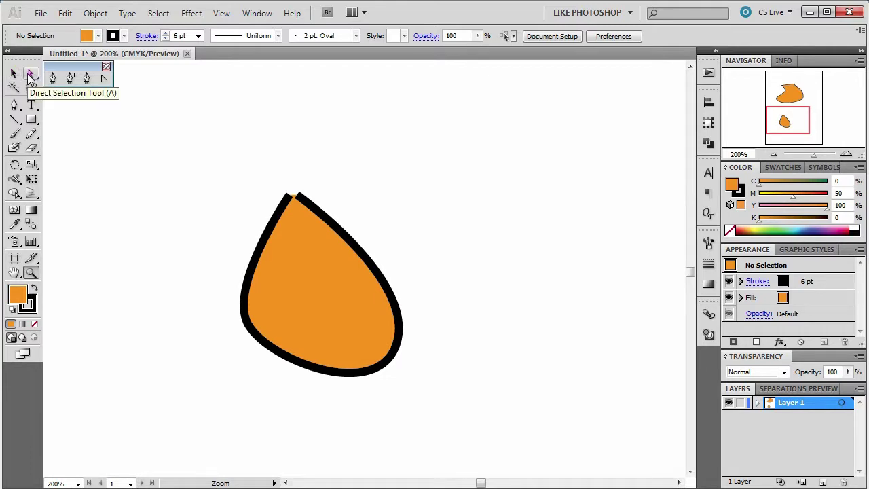
{"action": "left_click", "coordinate": [13, 73]}
{"action": "left_click", "coordinate": [297, 200]}
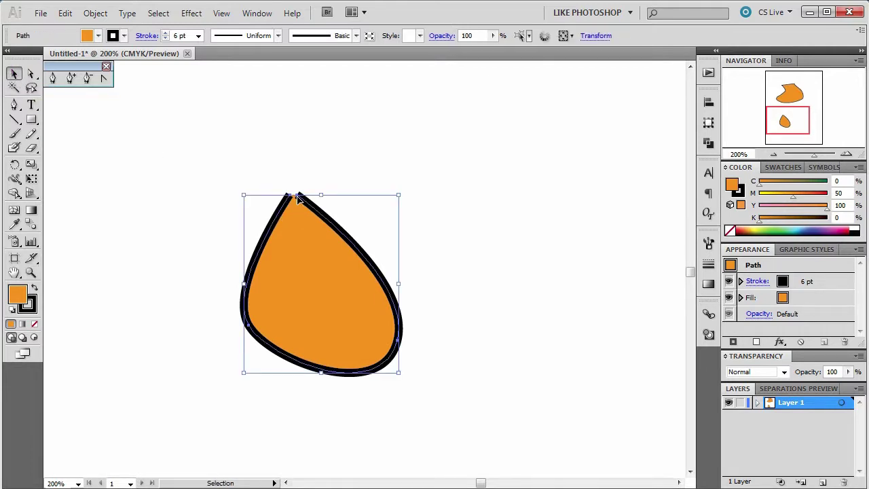
{"action": "left_click", "coordinate": [30, 72]}
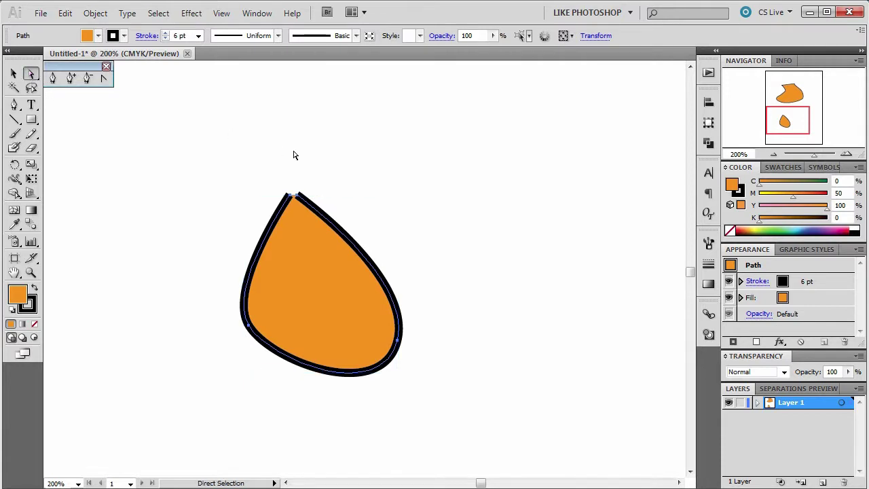
{"action": "left_click", "coordinate": [301, 193]}
{"action": "left_click", "coordinate": [299, 197]}
{"action": "left_click_drag", "start_coordinate": [301, 199], "coordinate": [290, 197]}
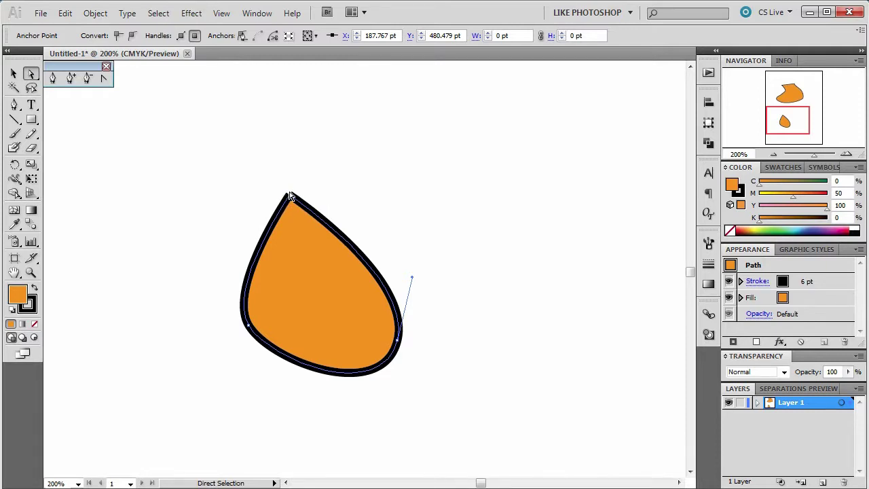
- Convert the teardrop's top corner anchor to a smooth point, rounding it into an egg
{"action": "left_click", "coordinate": [290, 196]}
{"action": "left_click", "coordinate": [293, 200]}
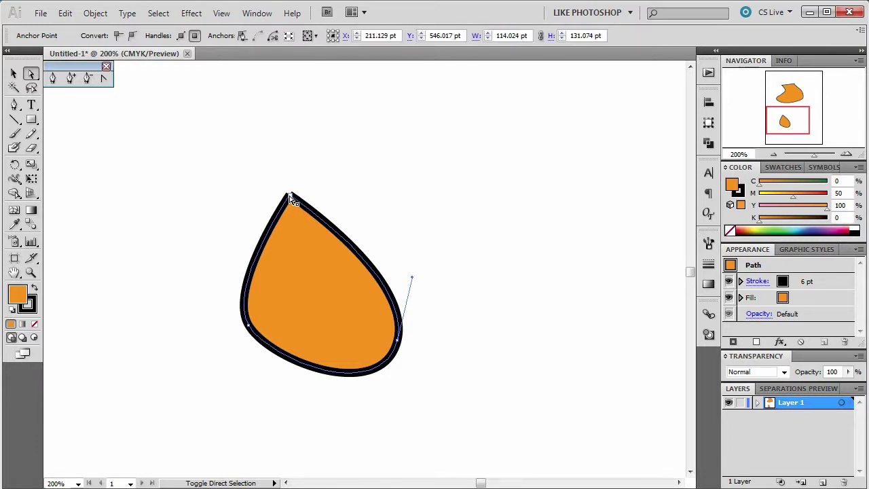
{"action": "left_click", "coordinate": [291, 198]}
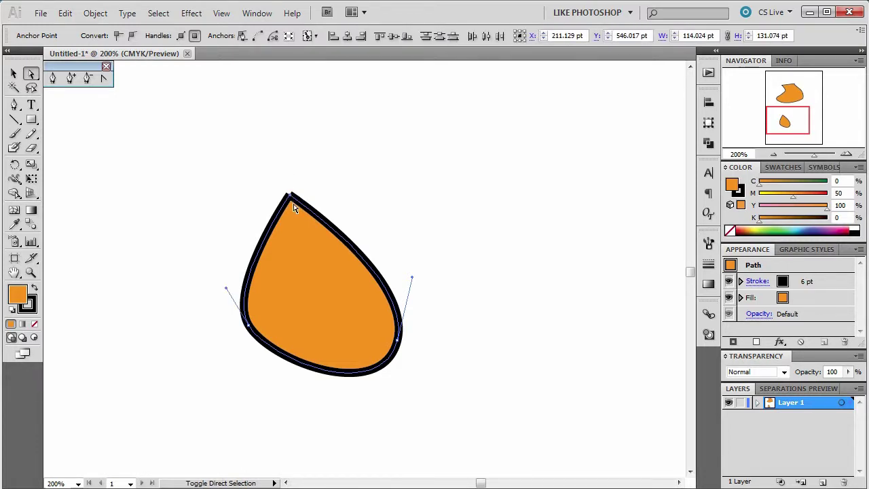
{"action": "left_click", "coordinate": [328, 161]}
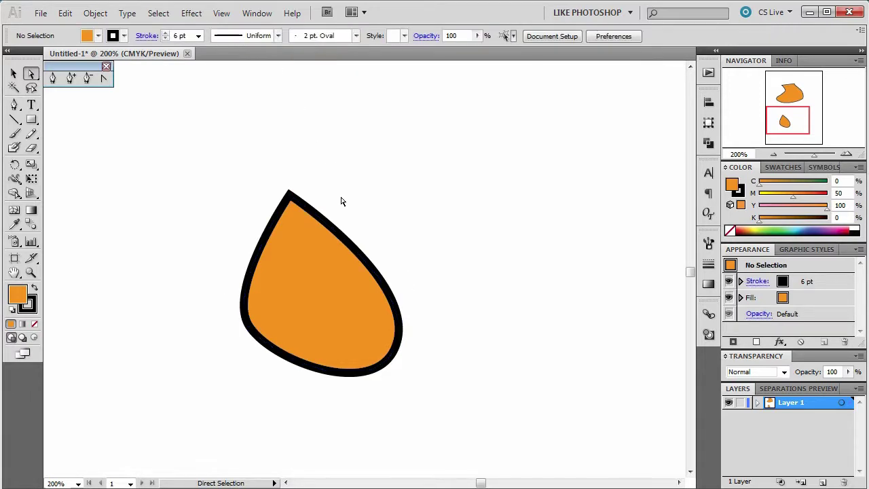
{"action": "left_click", "coordinate": [290, 195]}
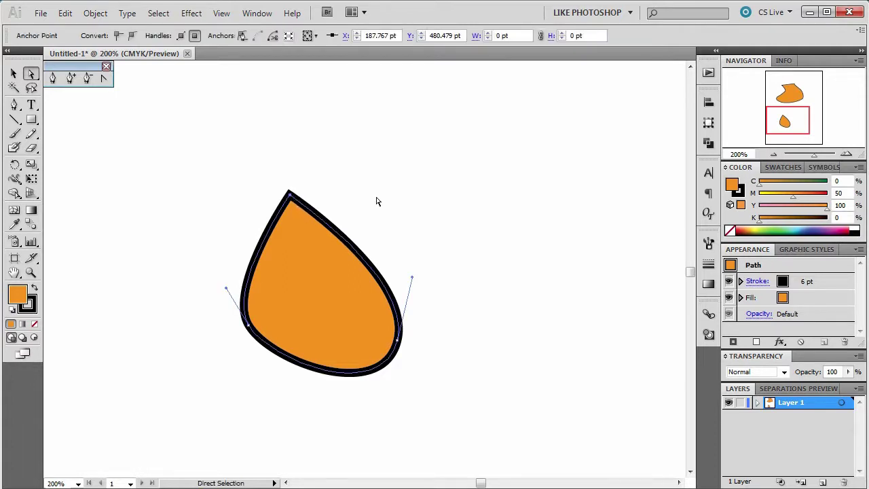
{"action": "left_click", "coordinate": [105, 79]}
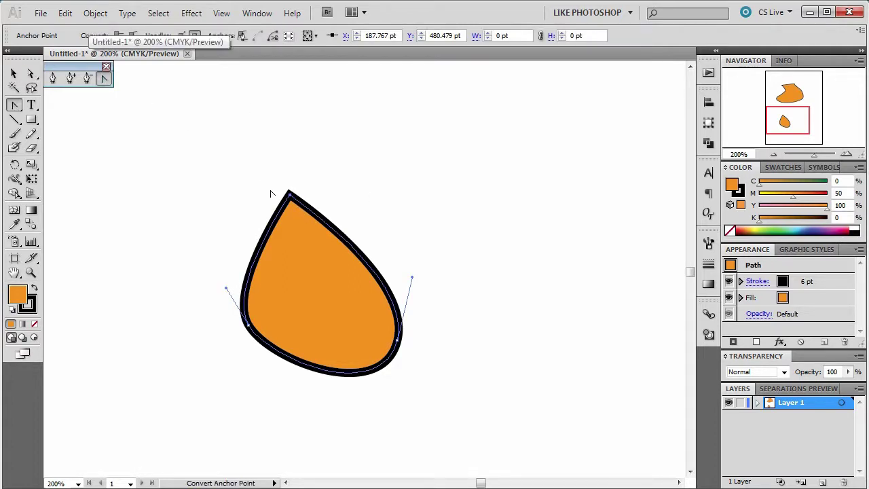
{"action": "left_click_drag", "start_coordinate": [291, 196], "coordinate": [252, 196]}
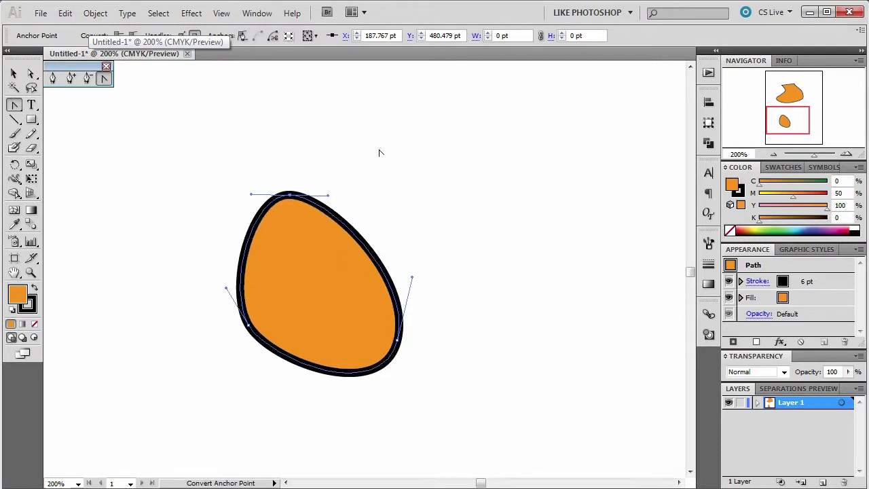
{"action": "left_click", "coordinate": [30, 272]}
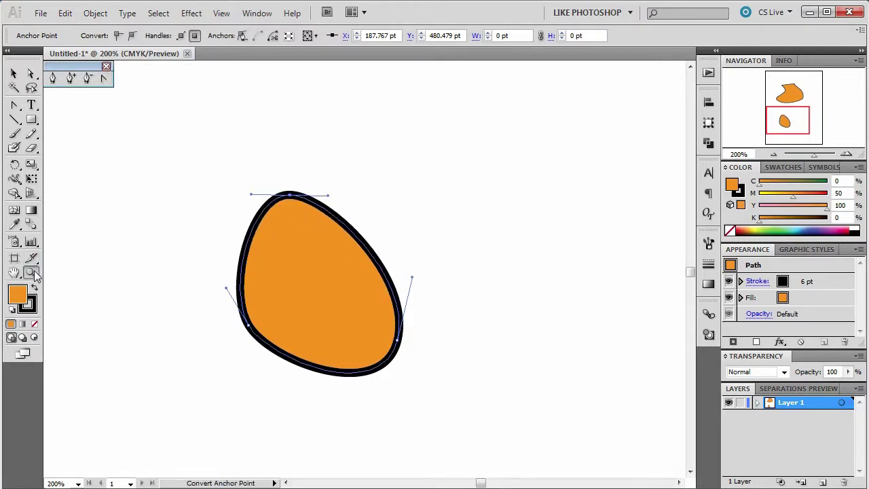
- Zoom out to the whole artboard, then back in to 100% on both shapes
{"action": "left_click", "coordinate": [174, 274], "text": "alt"}
{"action": "left_click", "coordinate": [624, 231], "text": "alt"}
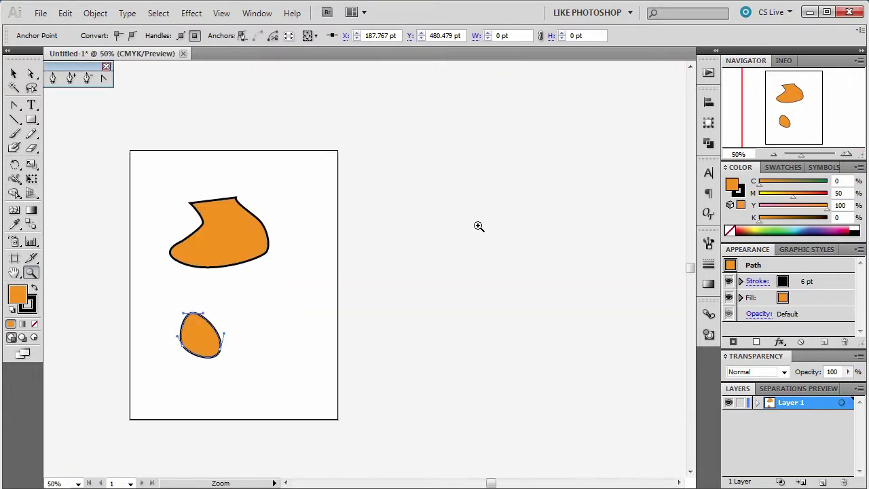
{"action": "left_click", "coordinate": [325, 267]}
{"action": "left_click", "coordinate": [314, 281]}
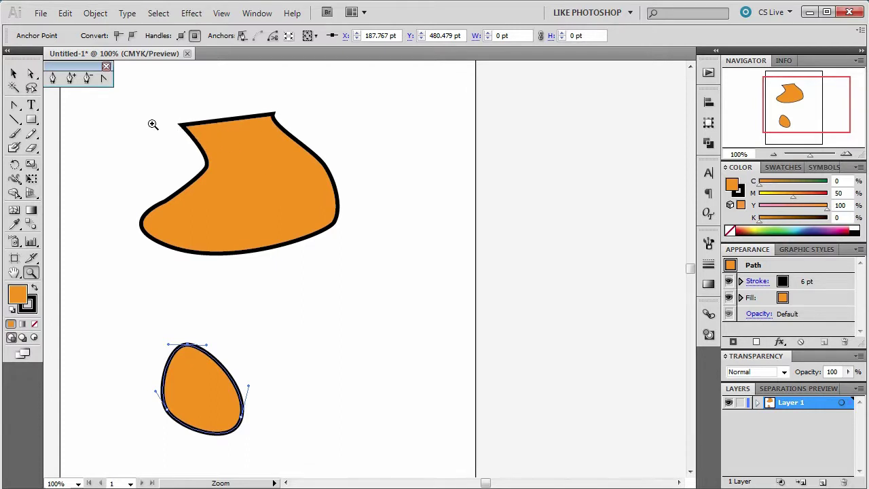
{"action": "left_click", "coordinate": [14, 105]}
- Draw a short straight black line near the top right of the artboard
{"action": "left_click_drag", "start_coordinate": [16, 113], "coordinate": [45, 109]}
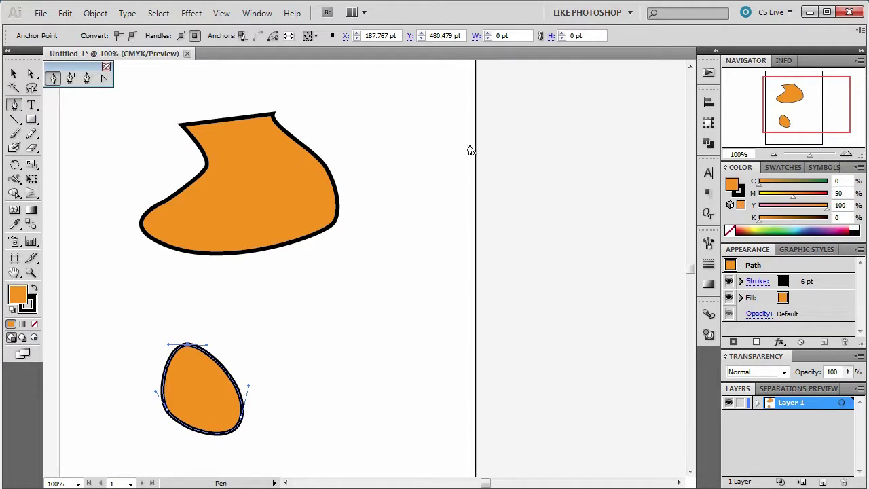
{"action": "left_click_drag", "start_coordinate": [429, 136], "coordinate": [427, 164]}
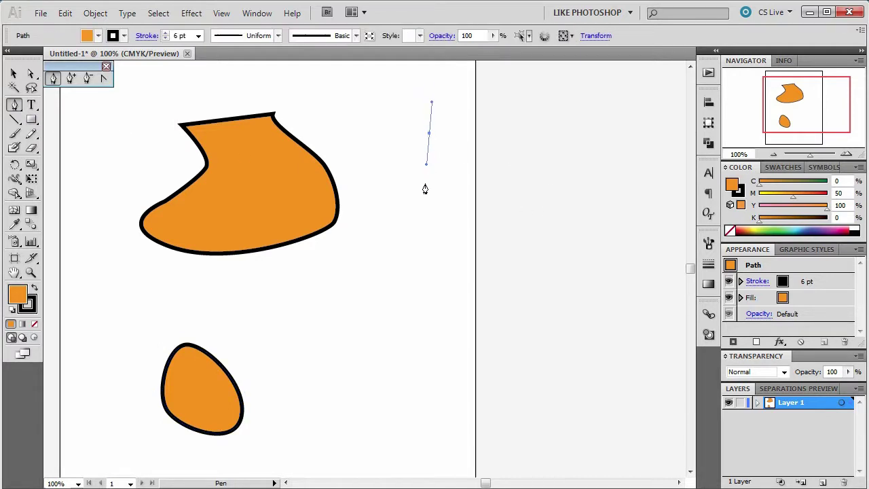
{"action": "left_click", "coordinate": [422, 227]}
{"action": "key", "text": "v"}
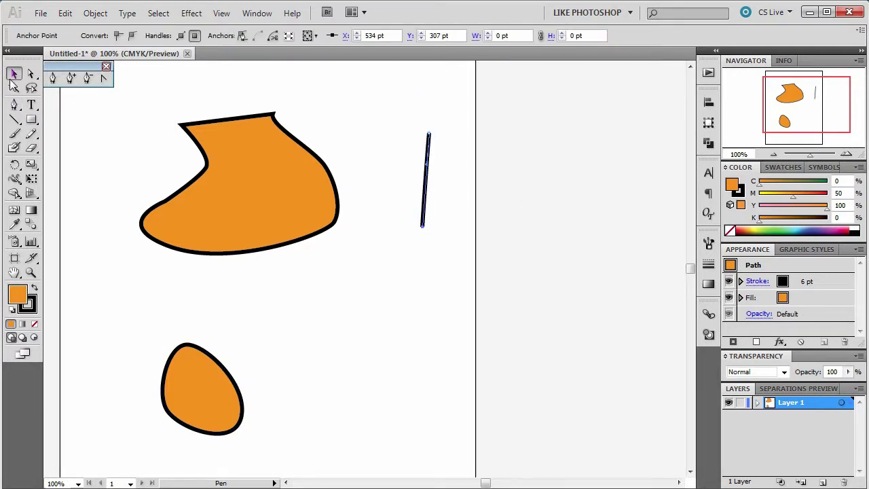
{"action": "left_click", "coordinate": [467, 333]}
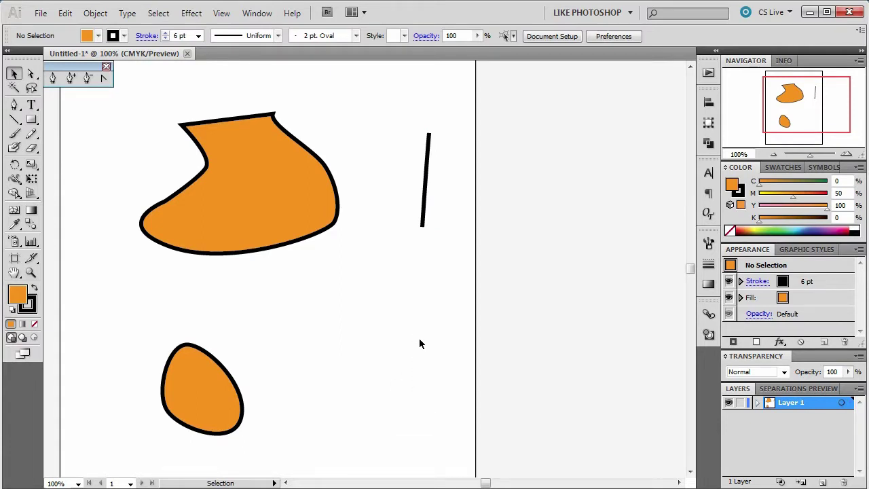
- Draw a three-anchor open curved orange path beneath the line, ending just below it
{"action": "left_click", "coordinate": [10, 105]}
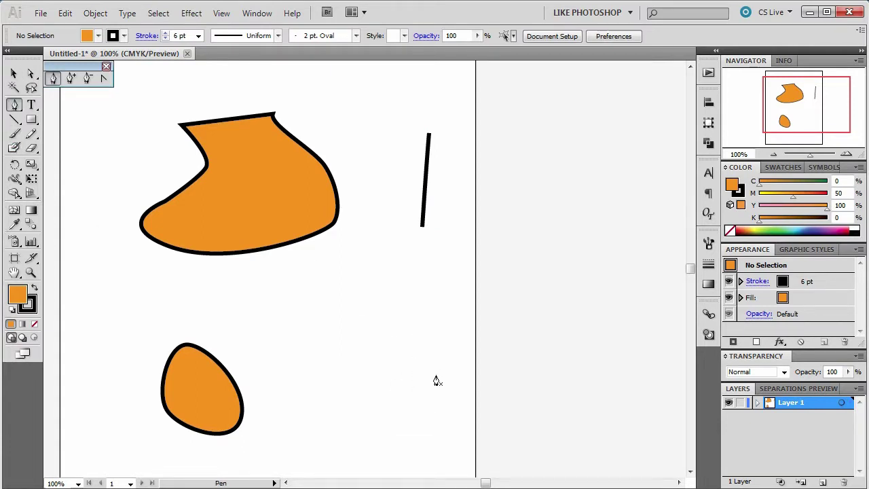
{"action": "left_click_drag", "start_coordinate": [416, 390], "coordinate": [410, 357]}
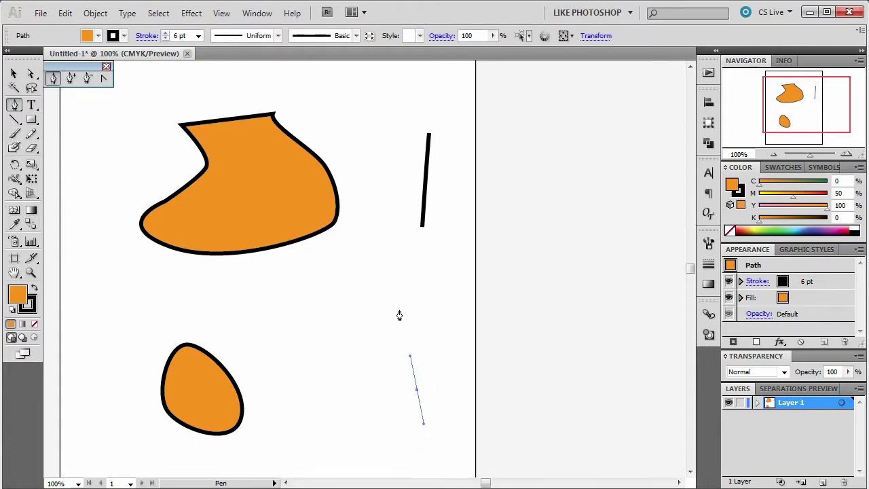
{"action": "mouse_move", "coordinate": [377, 305]}
{"action": "left_mouse_down"}
{"action": "mouse_move", "coordinate": [404, 264]}
{"action": "mouse_move", "coordinate": [416, 265]}
{"action": "mouse_move", "coordinate": [424, 239]}
{"action": "left_mouse_up"}
{"action": "left_click", "coordinate": [423, 248]}
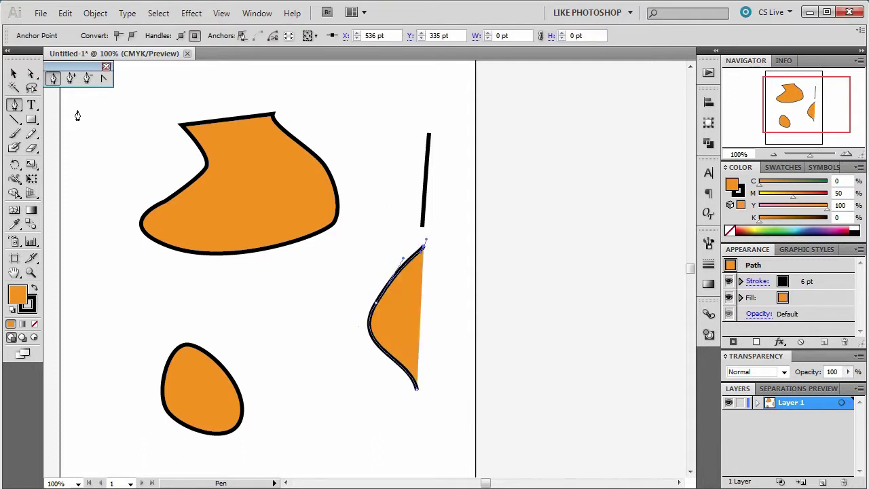
{"action": "left_click", "coordinate": [13, 72]}
{"action": "left_click", "coordinate": [396, 122]}
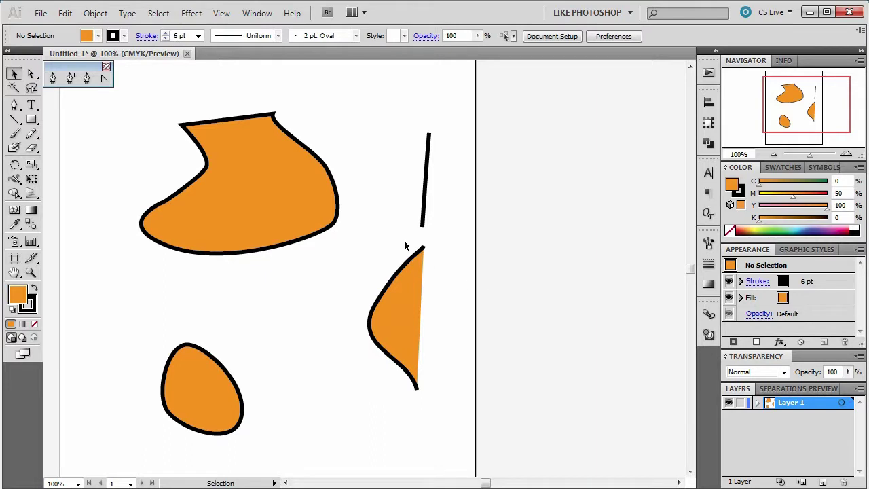
{"action": "left_click", "coordinate": [421, 228]}
- Join the black line's bottom endpoint to the curved shape's top point as one path
{"action": "key", "text": "ctrl"}
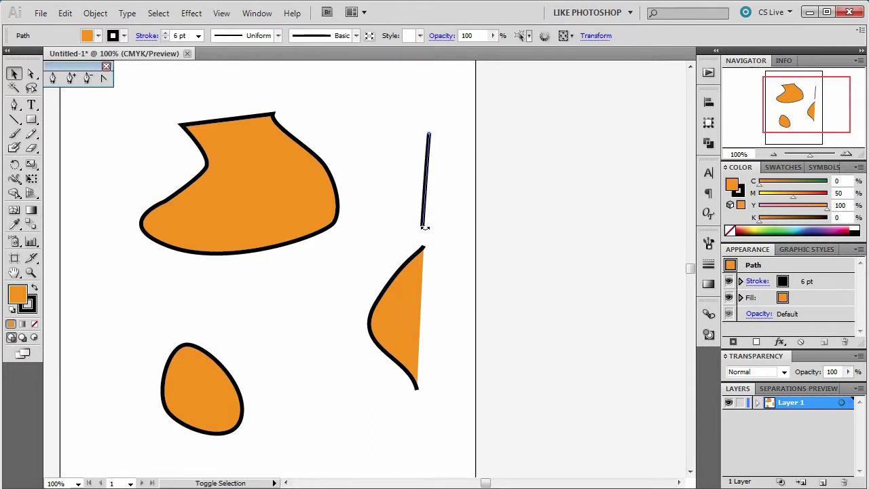
{"action": "left_click", "coordinate": [31, 73]}
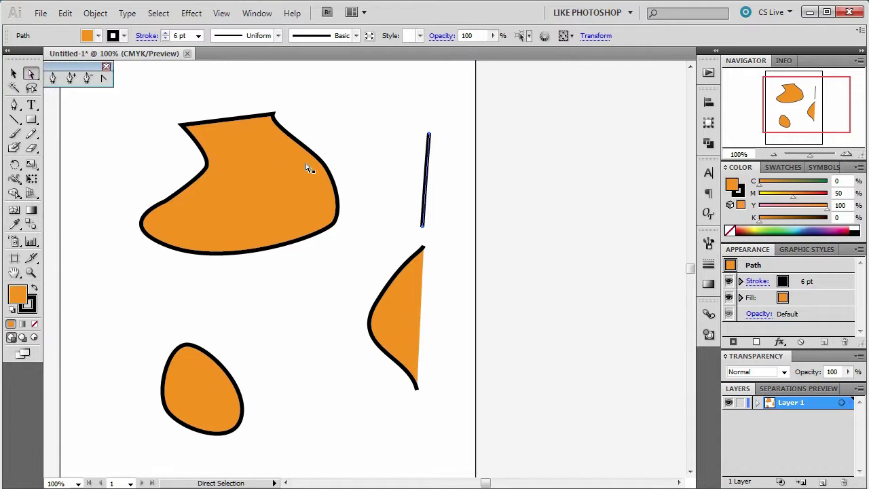
{"action": "left_click", "coordinate": [424, 231]}
{"action": "left_click", "coordinate": [425, 249], "text": "shift"}
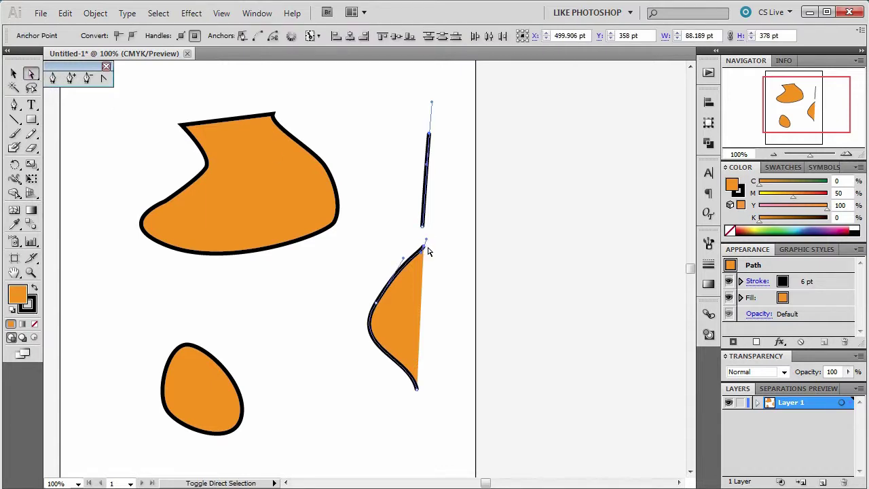
{"action": "left_click", "coordinate": [255, 37]}
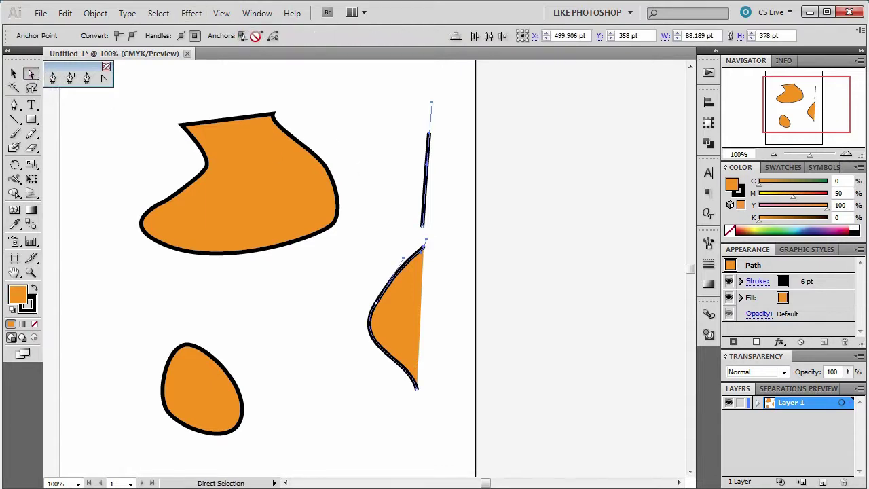
- Extend the joined zigzag path with a new anchor left of the line and reselect it
{"action": "left_click", "coordinate": [447, 170]}
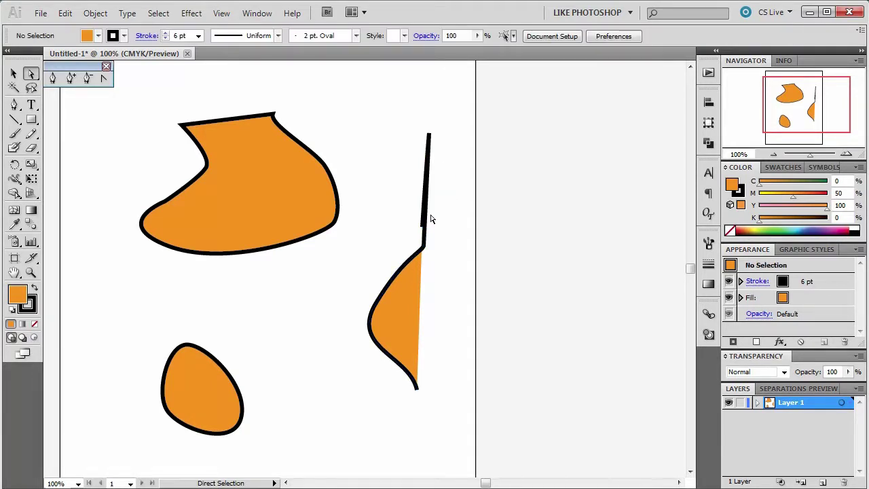
{"action": "left_click_drag", "start_coordinate": [422, 229], "coordinate": [382, 212]}
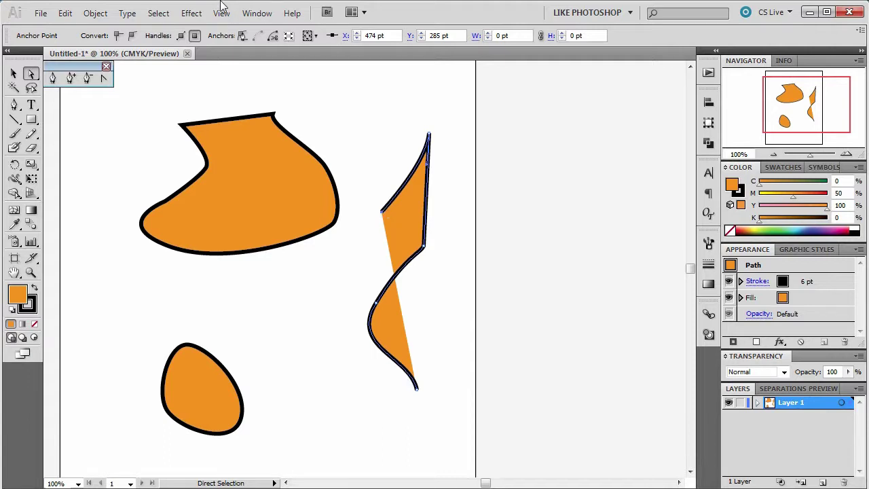
{"action": "left_click", "coordinate": [380, 224]}
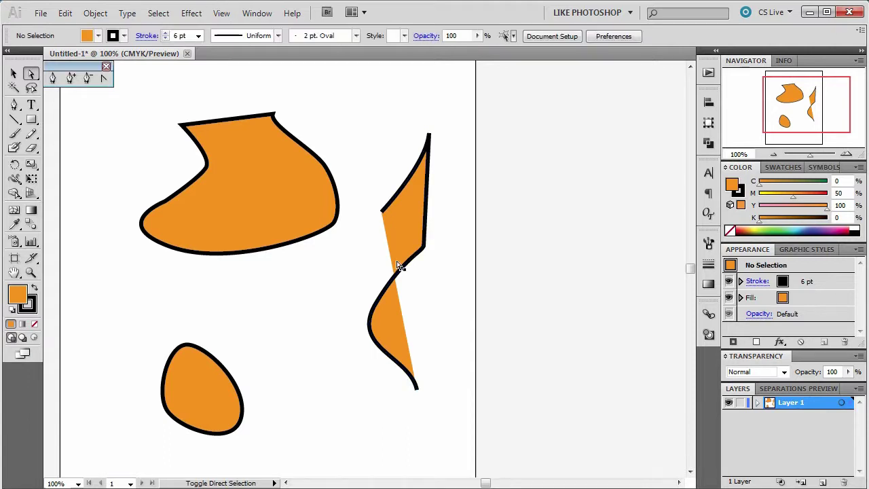
{"action": "left_click", "coordinate": [416, 389]}
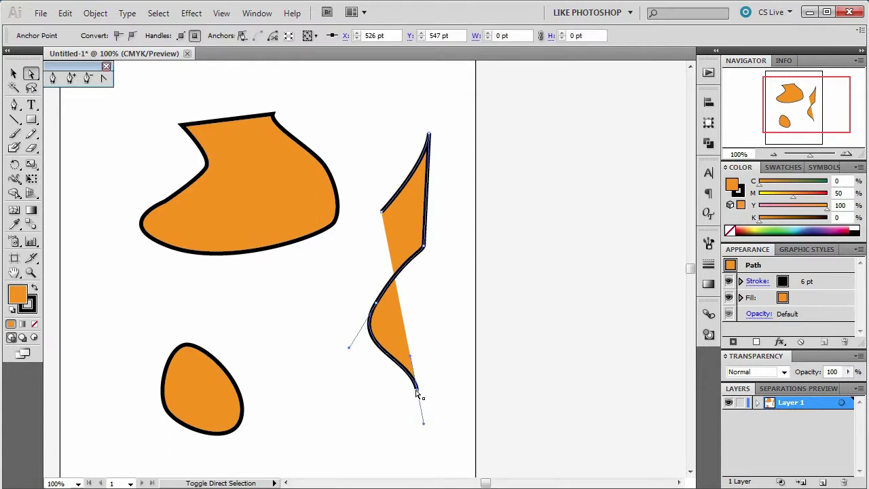
{"action": "left_click", "coordinate": [389, 216]}
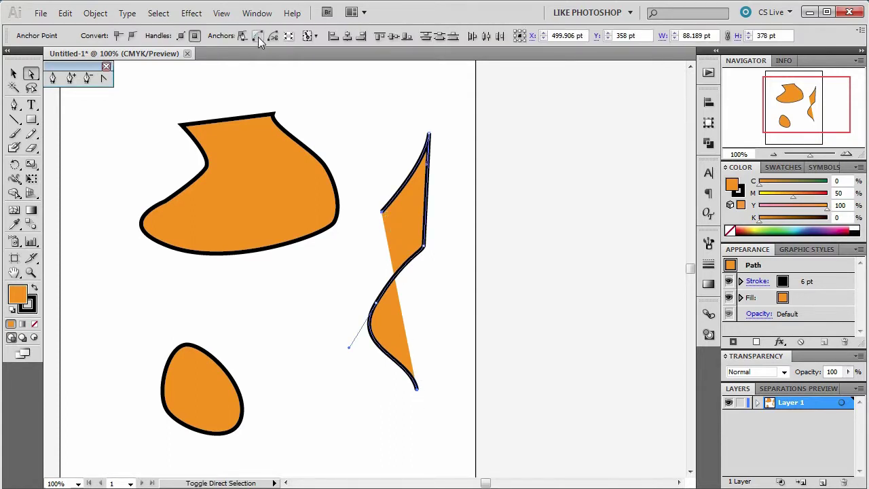